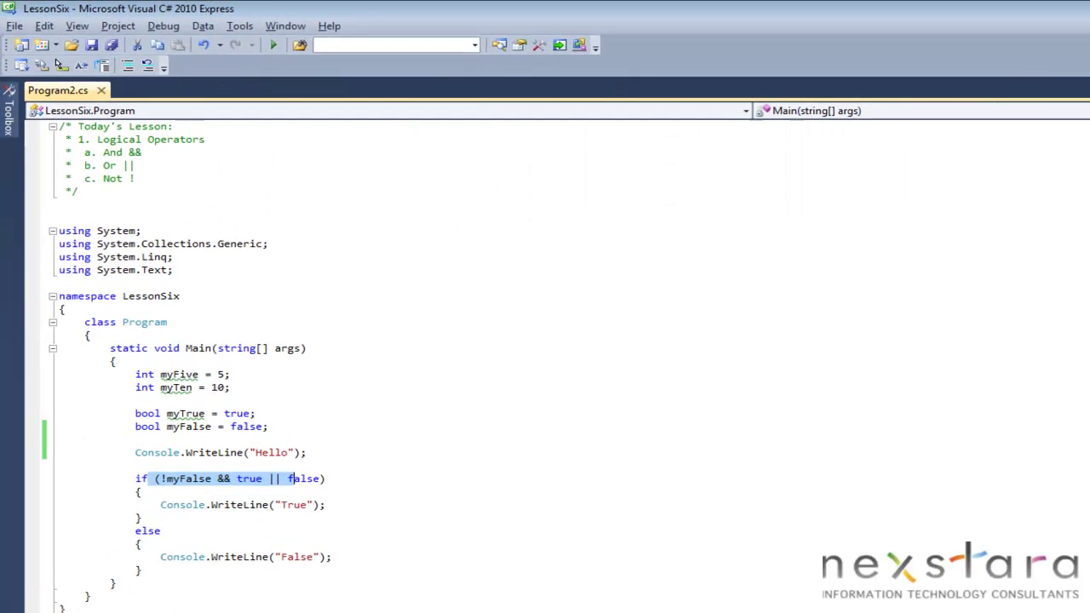
Extend the if-condition selection one character and build LessonSix: 0 errors, 3 unused-variable warnings
key(shift+Right)
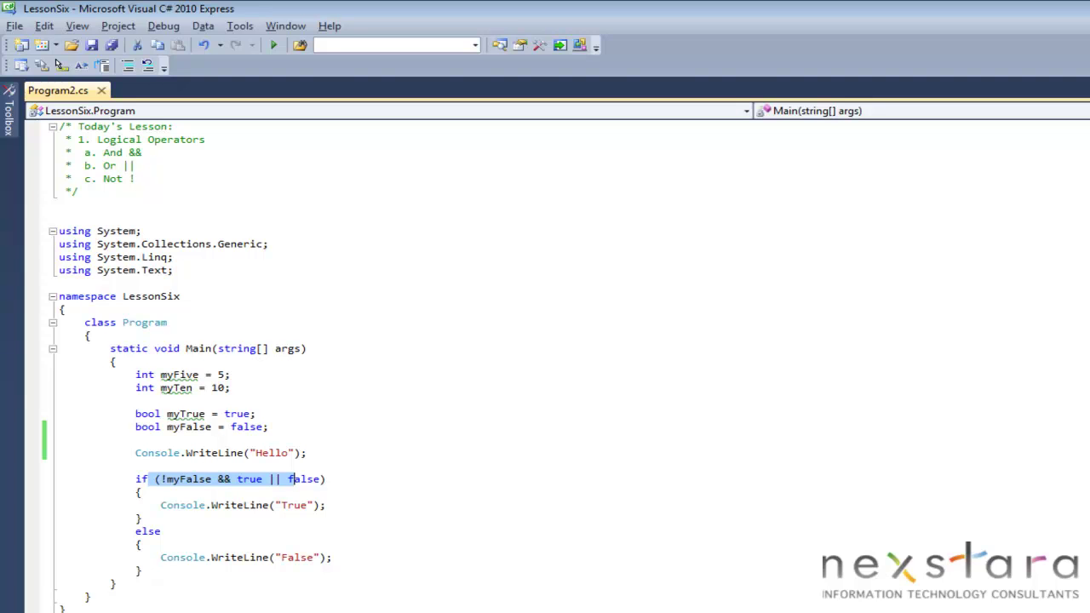
key(F6)
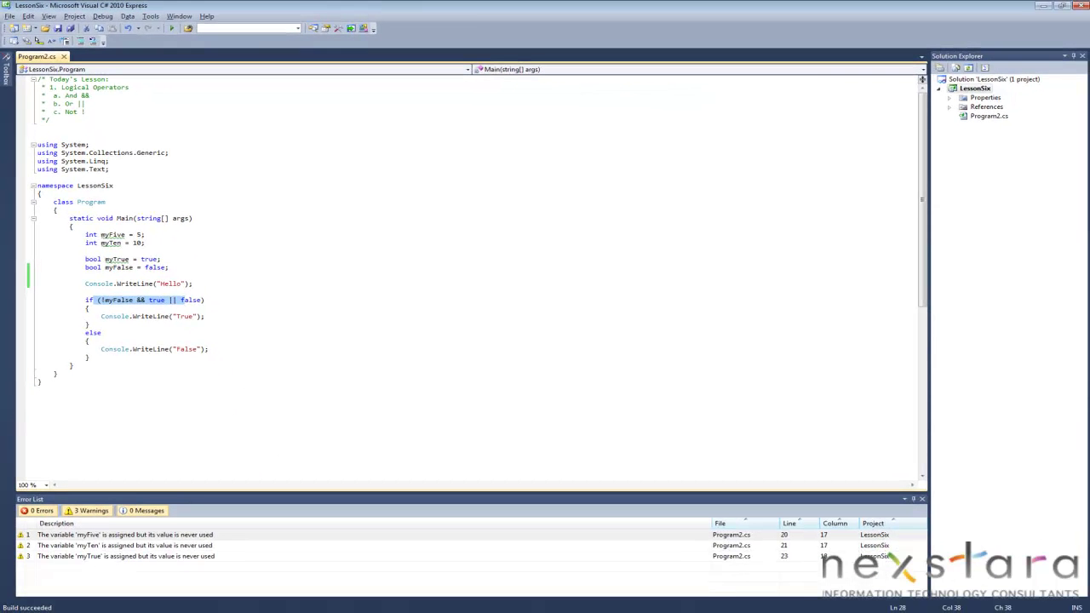
Bring up a blank Untitled Paint canvas and position its window beside the LessonSix code
key(alt+Tab)
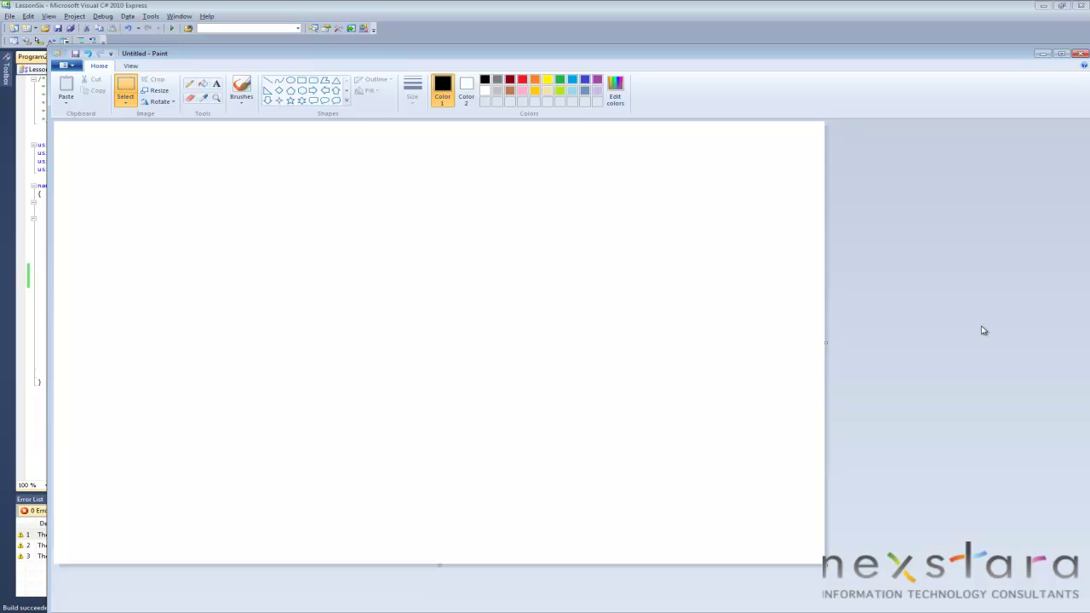
mouse_move(392, 68)
mouse_down()
mouse_move(554, 60)
mouse_move(692, 70)
mouse_move(672, 20)
mouse_move(645, 32)
mouse_up()
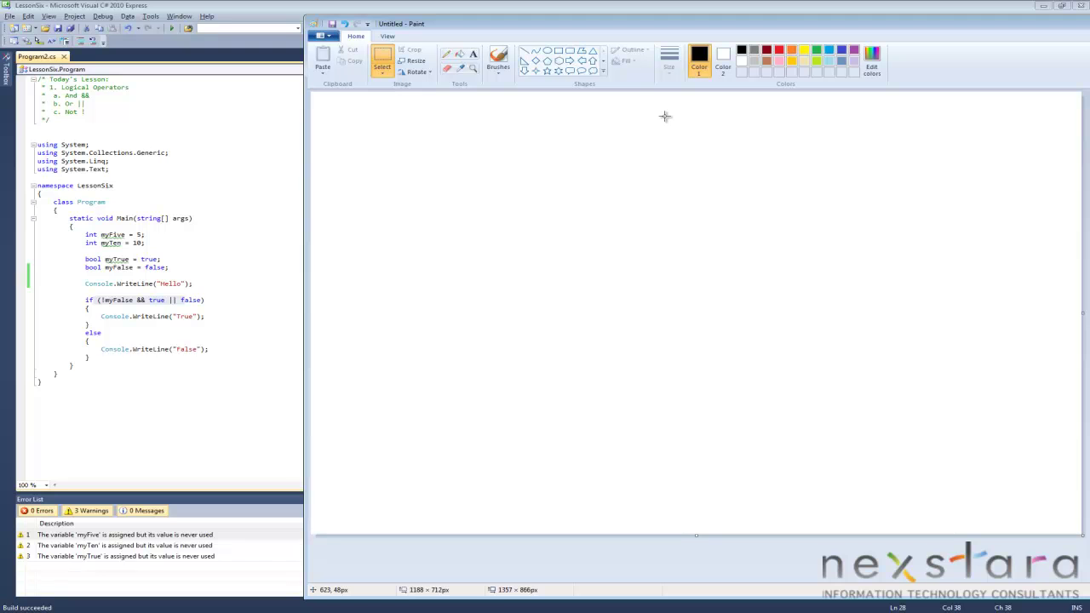
mouse_move(665, 116)
mouse_down()
mouse_move(642, 117)
mouse_move(654, 118)
mouse_up()
With the Pencil, draw a vertical trunk joined to a wavy grass line, labelled S above and E below
click(446, 54)
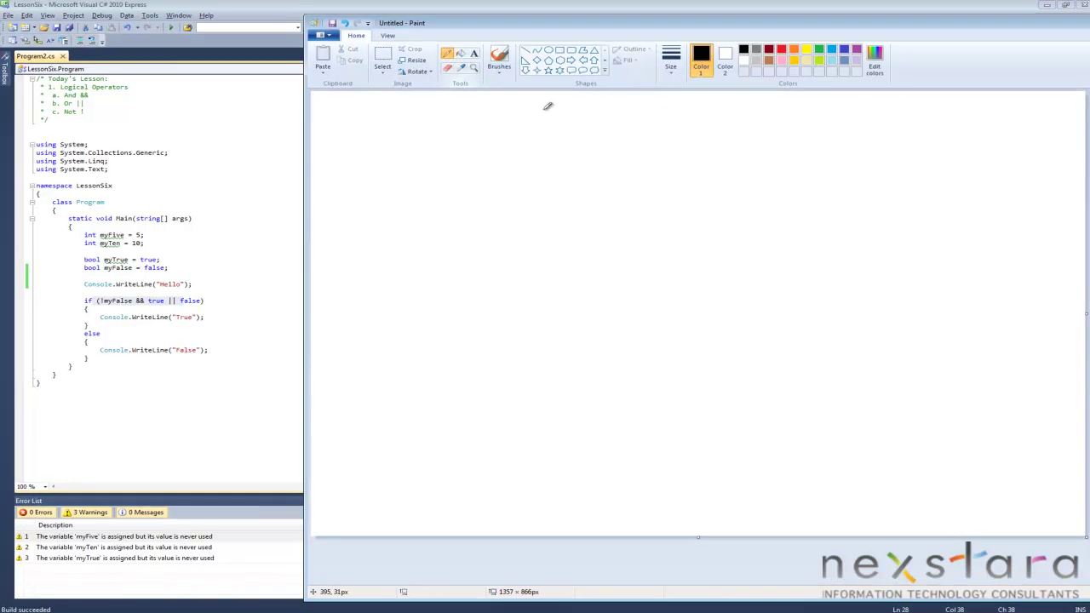
mouse_move(658, 145)
mouse_down()
mouse_move(701, 366)
mouse_move(702, 488)
mouse_up()
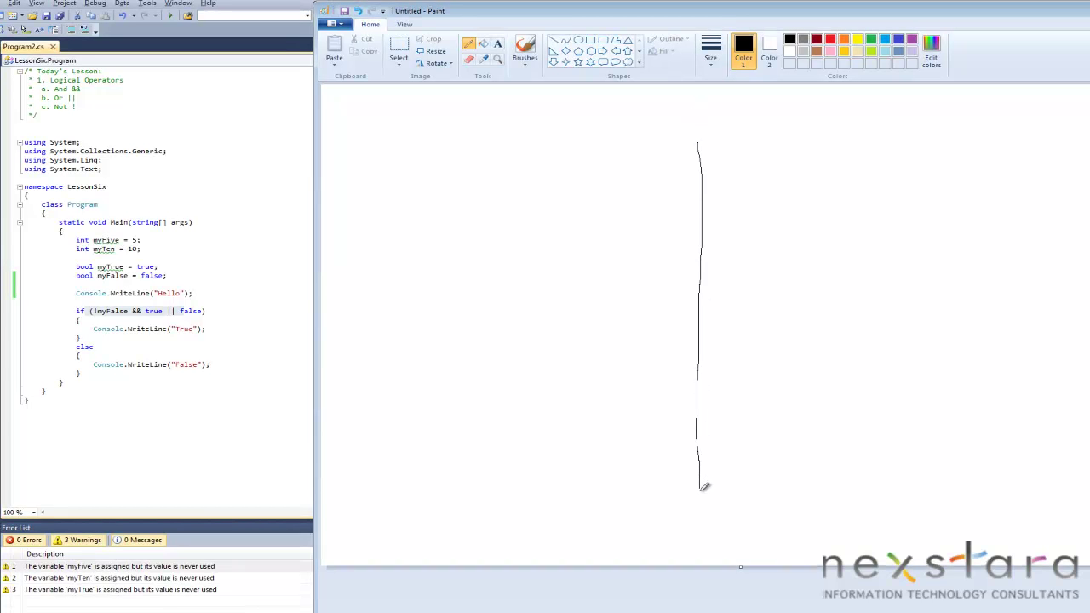
mouse_move(553, 520)
mouse_down()
mouse_move(658, 490)
mouse_move(702, 505)
mouse_move(729, 492)
mouse_move(863, 513)
mouse_up()
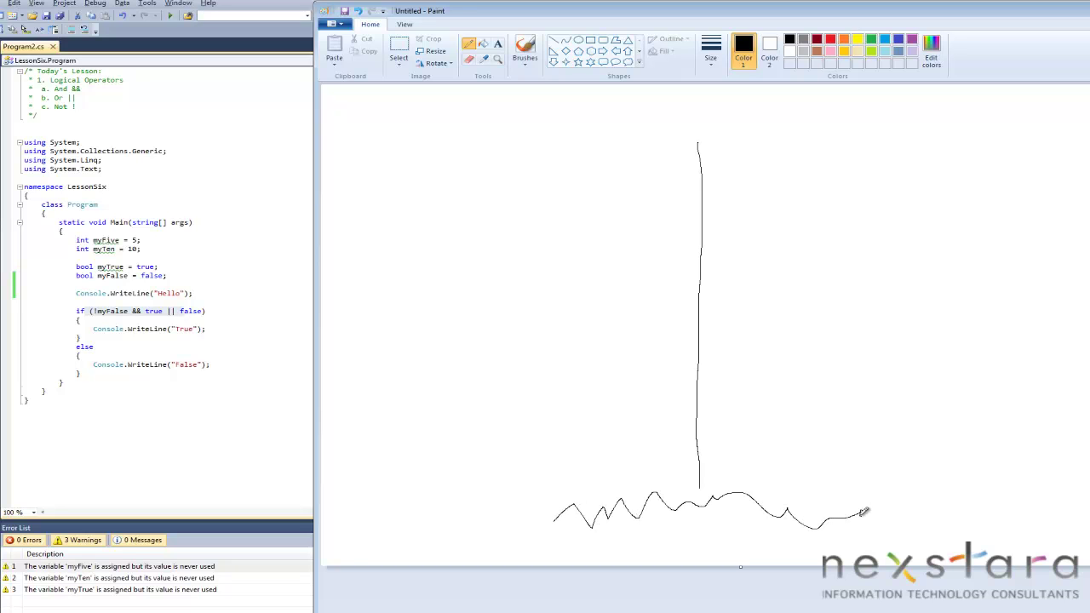
drag(701, 489, 703, 504)
drag(704, 107, 684, 125)
drag(695, 528, 702, 535)
Pencil three short horizontal dashes stacked just right of the trunk's top
drag(718, 154, 747, 154)
drag(722, 172, 755, 174)
mouse_move(729, 193)
mouse_down()
mouse_move(731, 215)
mouse_move(757, 216)
mouse_up()
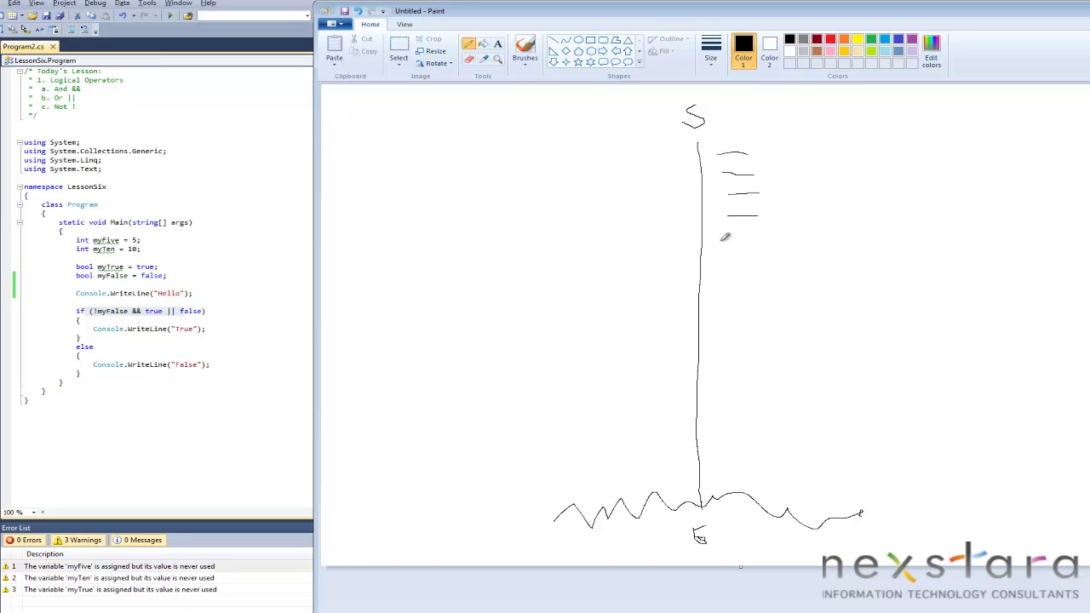
Extend the dashes left to the trunk, then draw a long up-right branch ending in forked twigs
mouse_move(730, 216)
mouse_down()
mouse_move(700, 219)
mouse_move(712, 197)
mouse_move(700, 153)
mouse_up()
drag(702, 268, 865, 193)
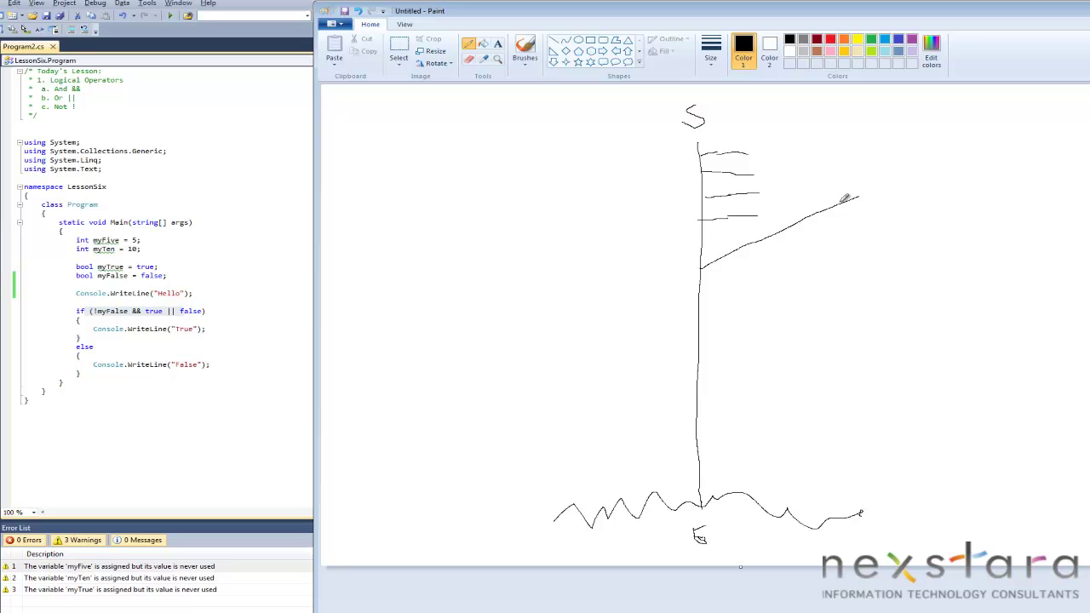
mouse_move(824, 208)
mouse_down()
mouse_move(884, 145)
mouse_move(843, 203)
mouse_move(886, 151)
mouse_move(857, 197)
mouse_move(908, 150)
mouse_up()
drag(859, 198, 893, 191)
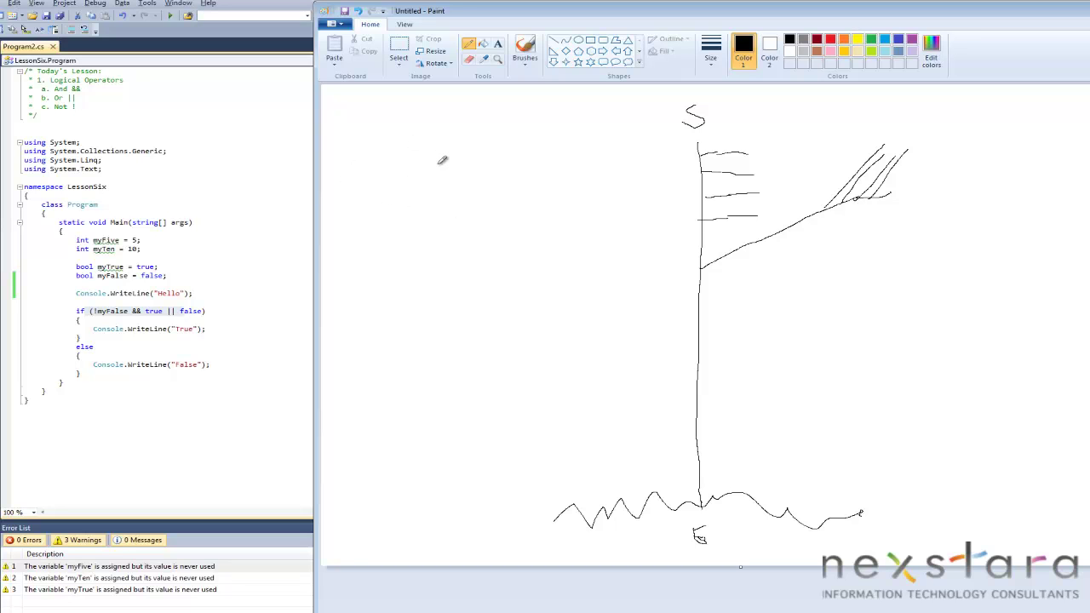
Draw a kite shape at upper left with a leg from each side corner, labelled T and F
mouse_move(423, 168)
mouse_down()
mouse_move(384, 198)
mouse_move(421, 208)
mouse_up()
mouse_move(425, 168)
mouse_down()
mouse_move(465, 188)
mouse_move(429, 204)
mouse_up()
mouse_move(385, 198)
mouse_down()
mouse_move(352, 199)
mouse_move(359, 237)
mouse_up()
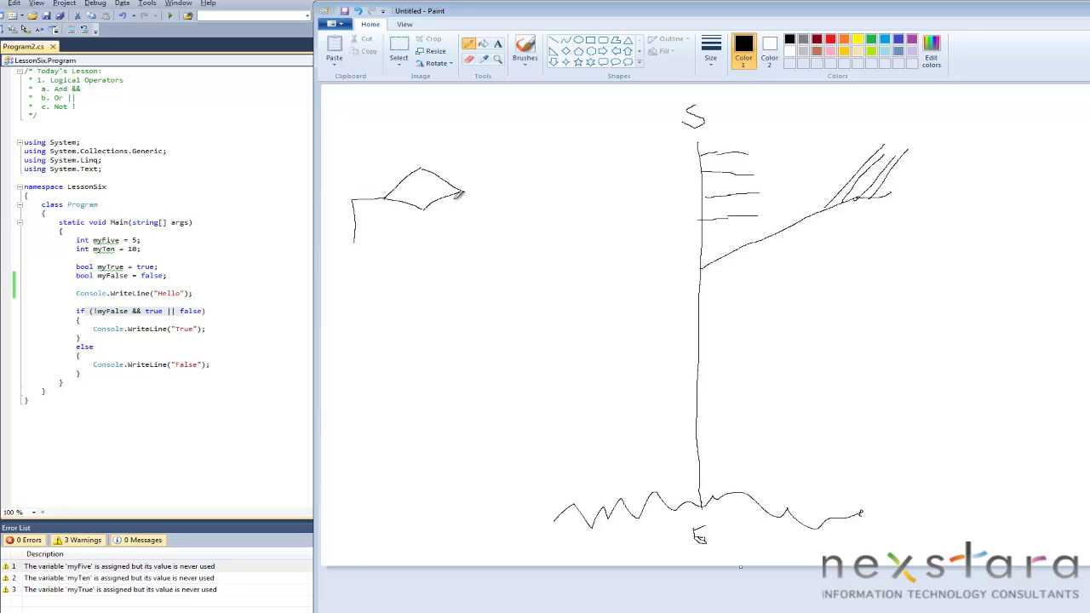
mouse_move(464, 192)
mouse_down()
mouse_move(498, 193)
mouse_move(494, 222)
mouse_up()
drag(371, 195, 371, 181)
drag(363, 180, 391, 178)
mouse_move(474, 187)
mouse_down()
mouse_move(486, 172)
mouse_move(491, 180)
mouse_up()
Draw a small box under the T leg and a twigged branch reaching left from the trunk
mouse_move(354, 242)
mouse_down()
mouse_move(326, 259)
mouse_move(369, 260)
mouse_move(349, 270)
mouse_up()
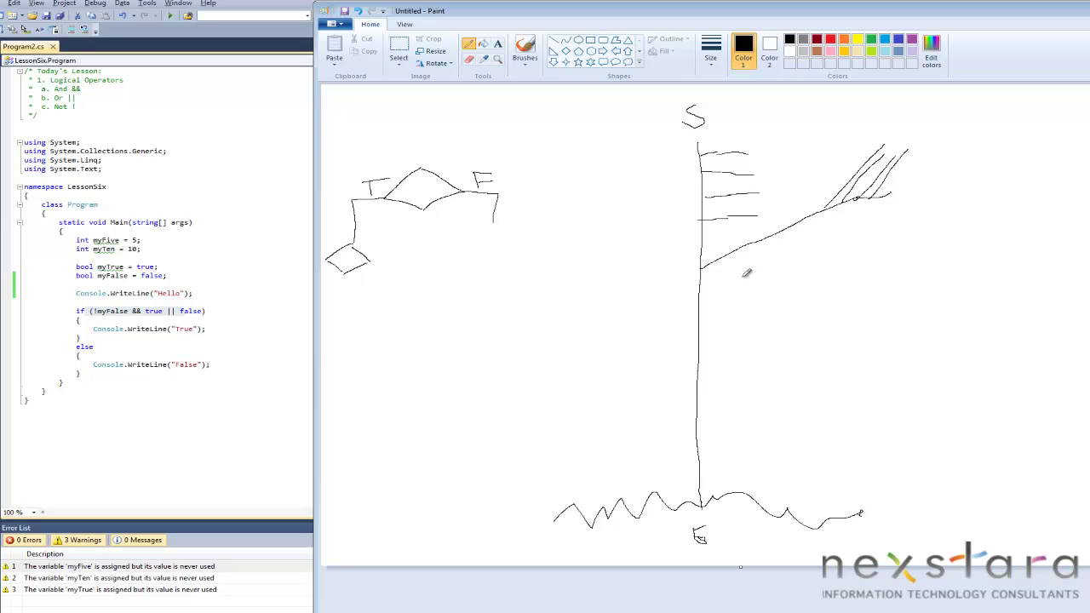
drag(697, 310, 599, 280)
mouse_move(595, 228)
mouse_down()
mouse_move(599, 279)
mouse_move(573, 271)
mouse_up()
mouse_move(590, 282)
mouse_down()
mouse_move(521, 310)
mouse_move(505, 289)
mouse_move(503, 358)
mouse_up()
mouse_move(500, 315)
mouse_down()
mouse_move(473, 305)
mouse_move(519, 343)
mouse_move(479, 347)
mouse_move(489, 320)
mouse_up()
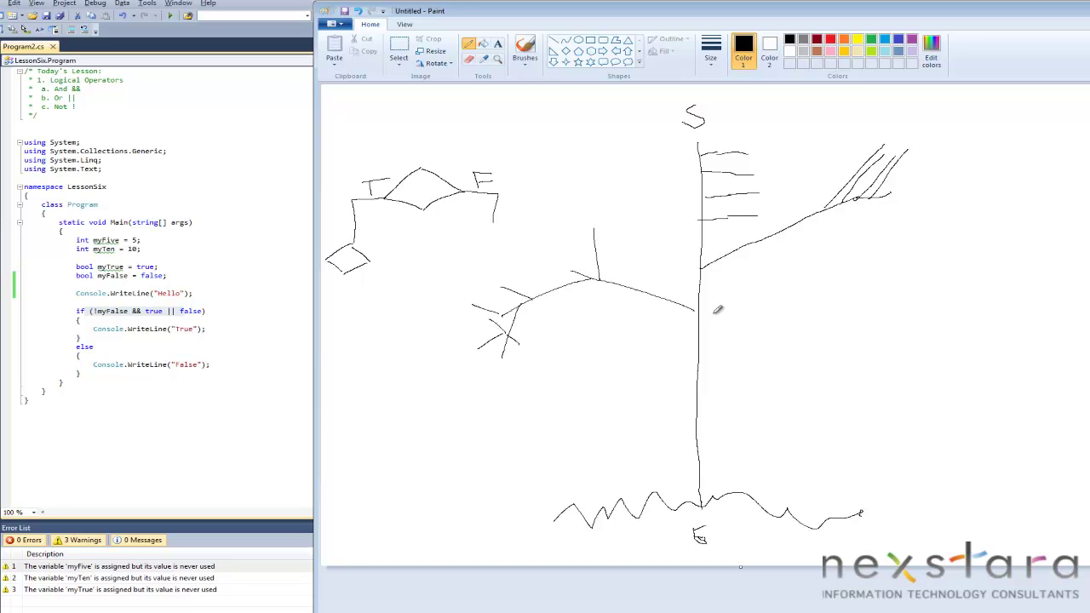
Add a lower curved branch rising right from the trunk, forked into limbs with small twigs
mouse_move(705, 347)
mouse_down()
mouse_move(827, 266)
mouse_move(811, 271)
mouse_move(929, 299)
mouse_up()
mouse_move(826, 270)
mouse_down()
mouse_move(869, 241)
mouse_move(855, 247)
mouse_up()
drag(867, 242, 887, 250)
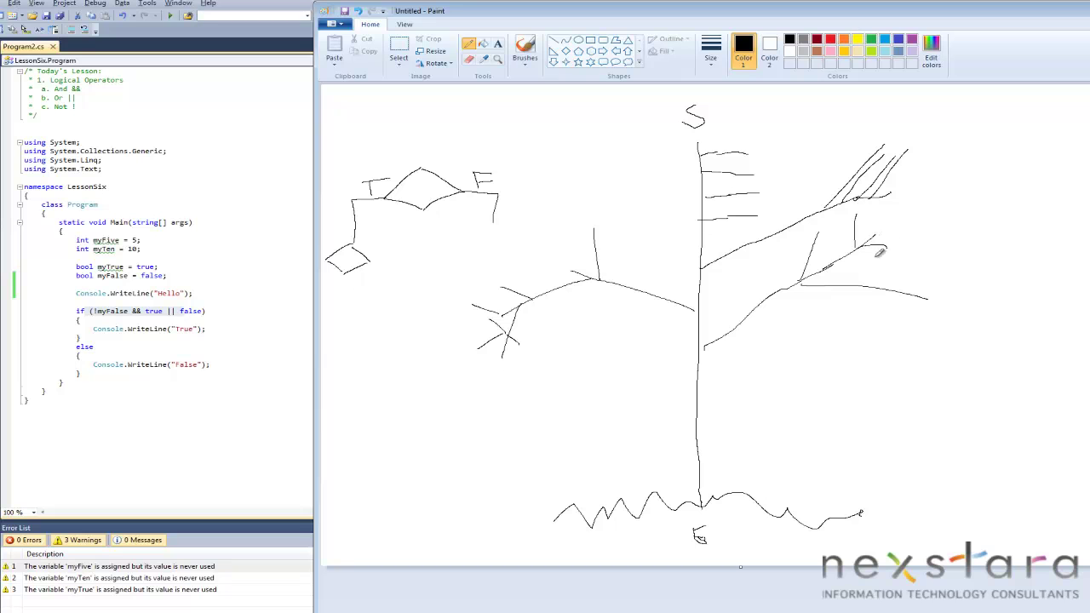
drag(870, 298, 896, 308)
Draw a tall line at the canvas's far right crossed by short horizontal ticks from top to bottom
drag(1035, 165, 1046, 449)
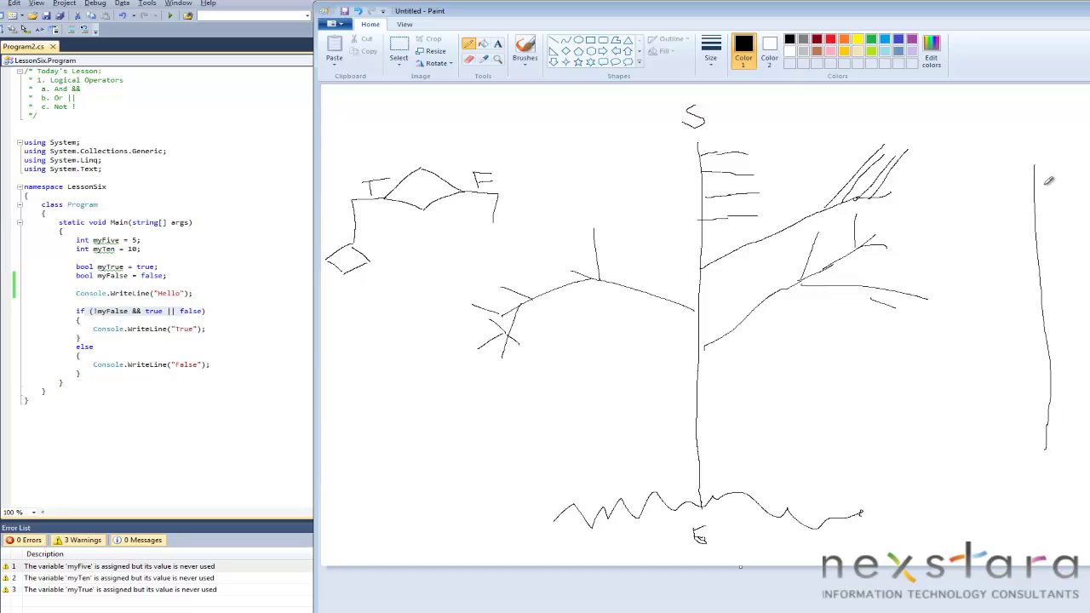
mouse_move(1031, 195)
mouse_down()
mouse_move(1061, 194)
mouse_move(1058, 214)
mouse_up()
drag(1018, 269, 1062, 269)
drag(1034, 313, 1062, 312)
drag(1040, 357, 1070, 357)
drag(1046, 395, 1071, 393)
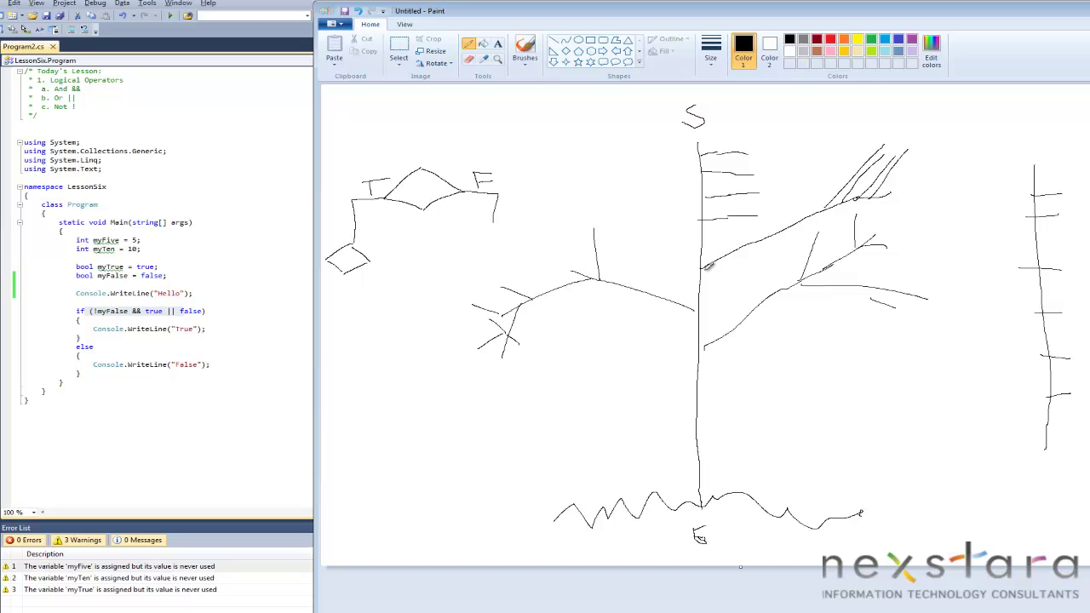